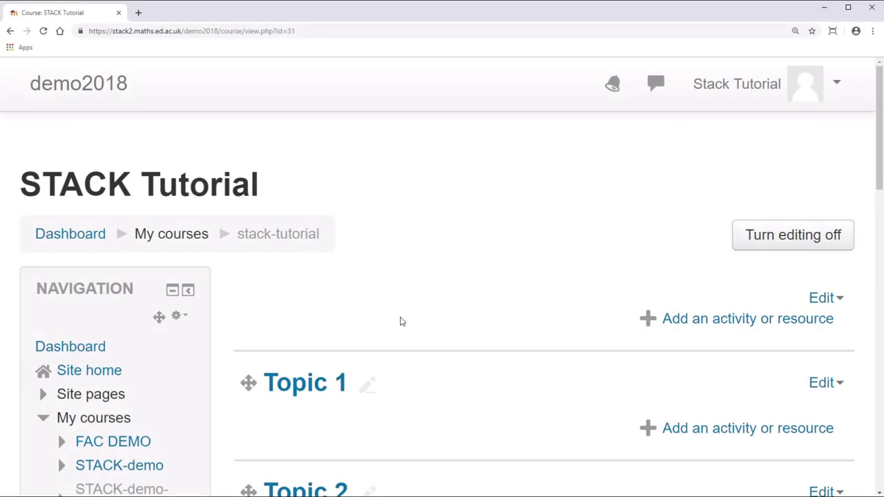
- From the course question bank, begin creating a new question of type STACK
scroll(402, 321, down, 13)
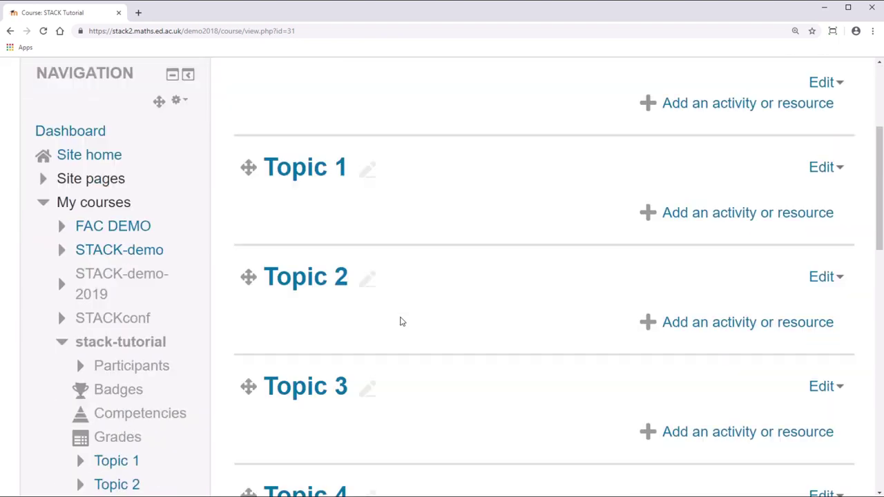
scroll(401, 321, down, 1)
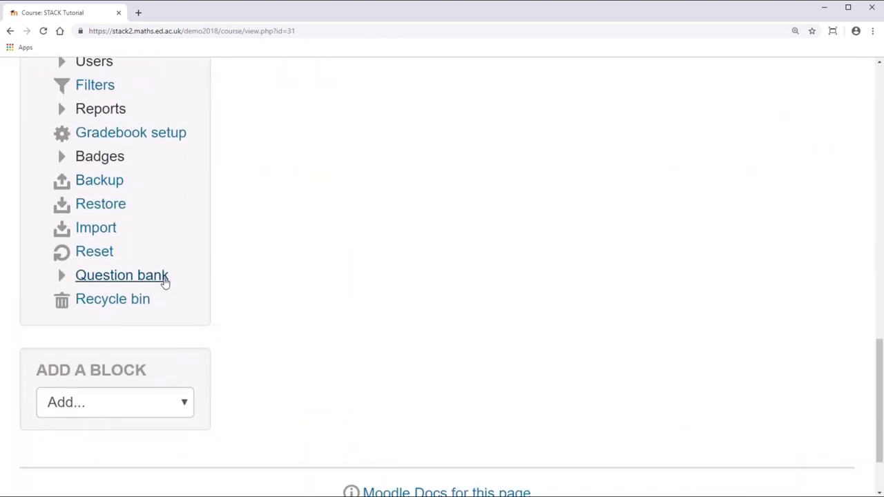
click(164, 276)
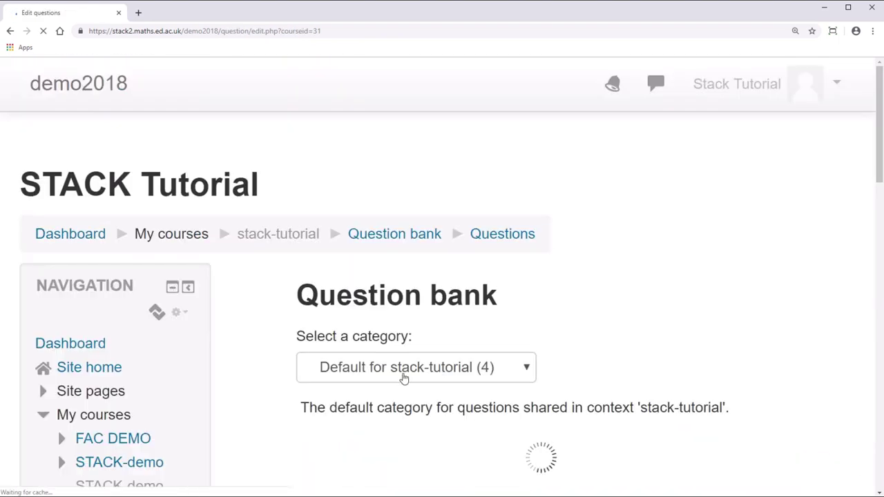
scroll(404, 377, down, 1)
scroll(404, 374, down, 2)
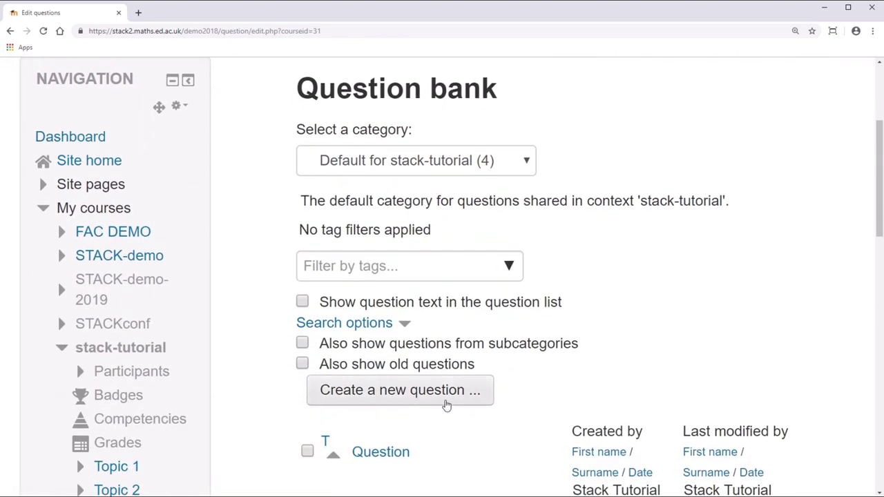
click(444, 402)
scroll(322, 322, down, 5)
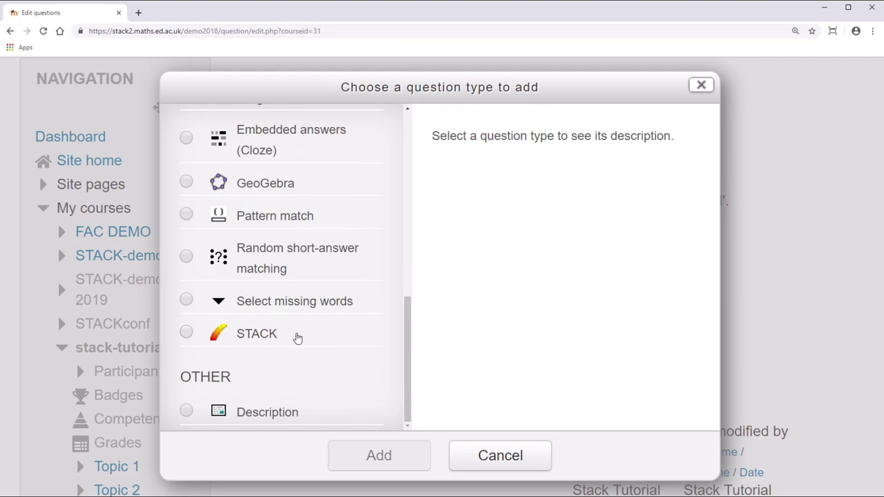
click(296, 337)
click(365, 452)
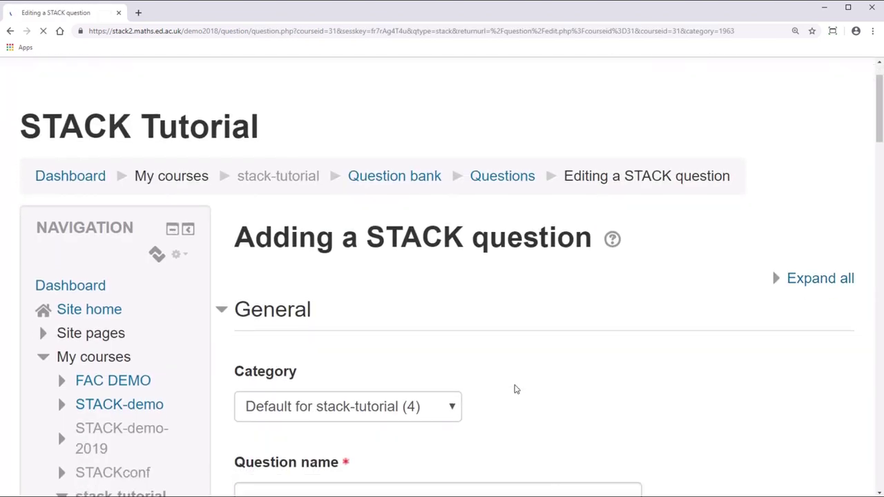
- Enter 'My First Question' in the Question name field
scroll(514, 389, down, 2)
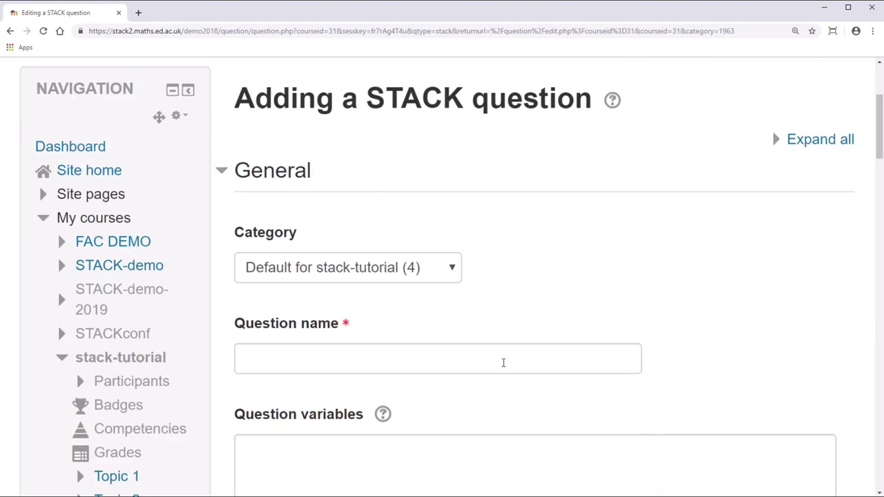
click(503, 363)
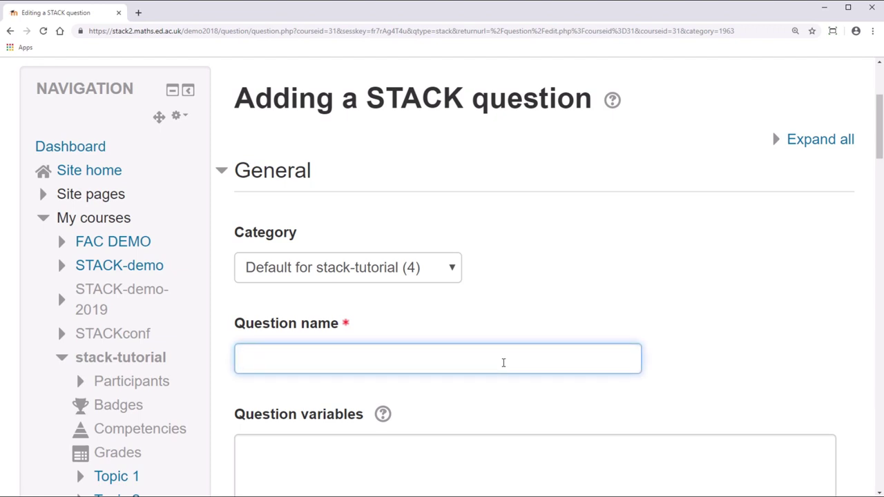
text(My First Question)
click(501, 404)
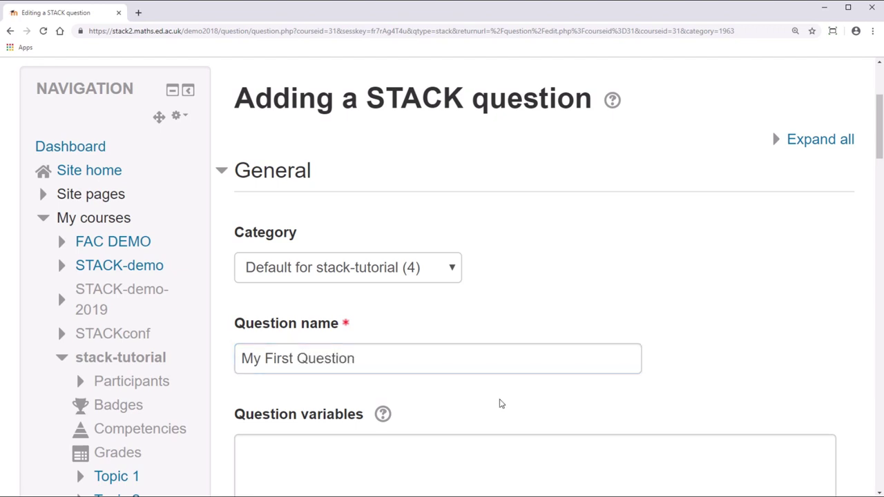
scroll(501, 404, down, 6)
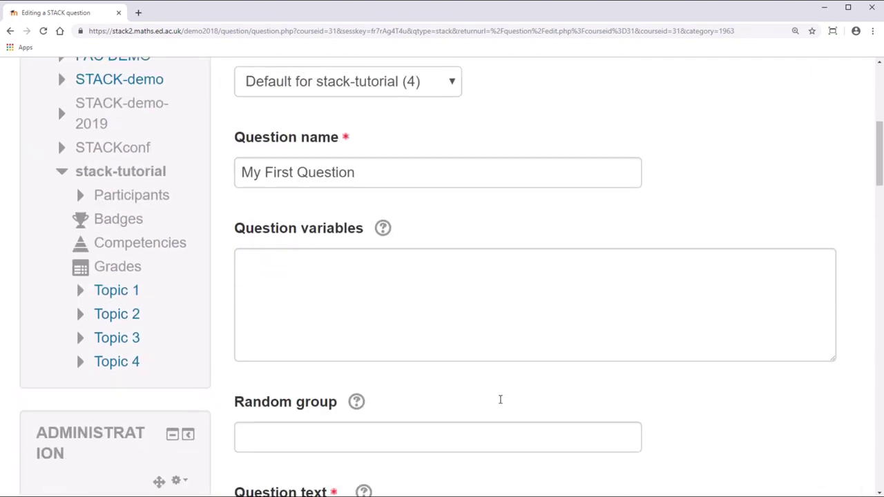
- Add the line 'Differentiate \( (x-1)^3 \).' above the ans1 and validation placeholders
scroll(500, 399, down, 1)
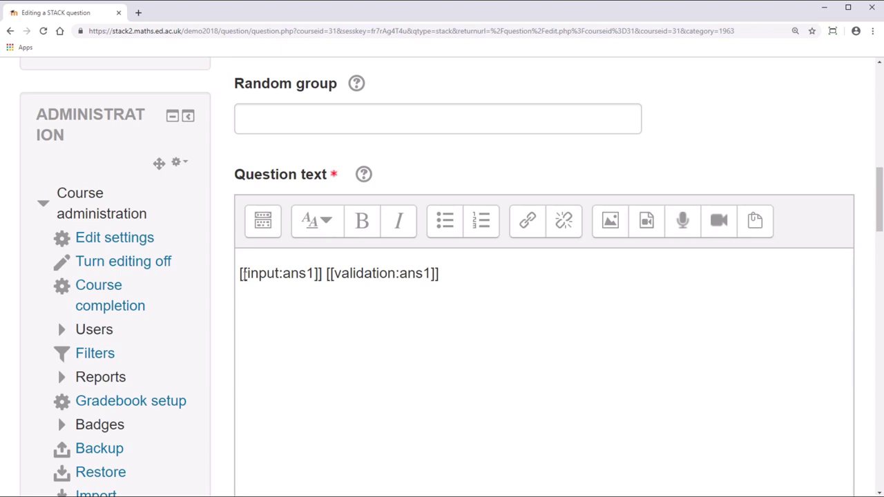
click(239, 274)
key(Return)
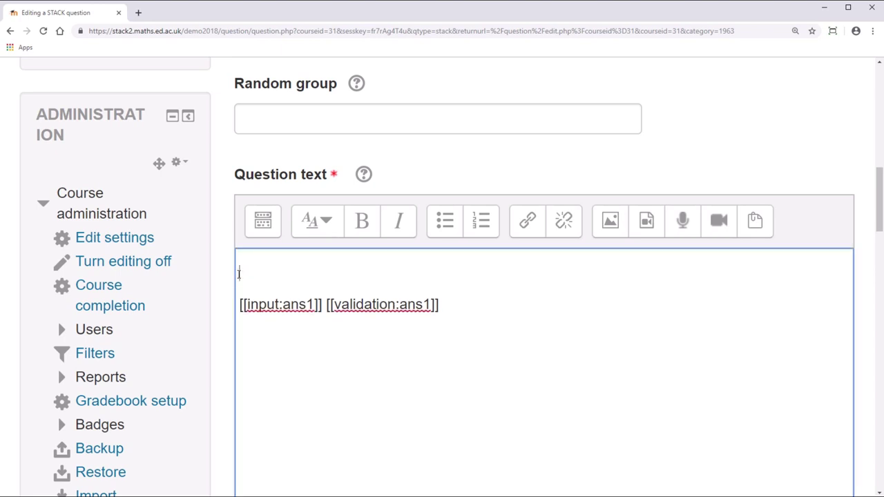
text(\( \) \[ \])
key(BackSpace)
key(BackSpace)
key(BackSpace)
key(BackSpace)
key(BackSpace)
key(BackSpace)
key(BackSpace)
key(BackSpace)
key(BackSpace)
key(BackSpace)
text(Differentiate )
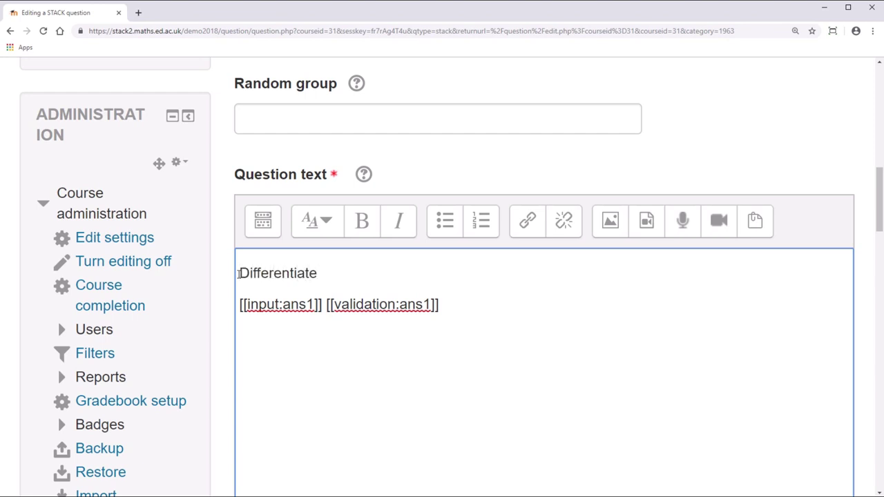
text(\( (x-1)^3 \).)
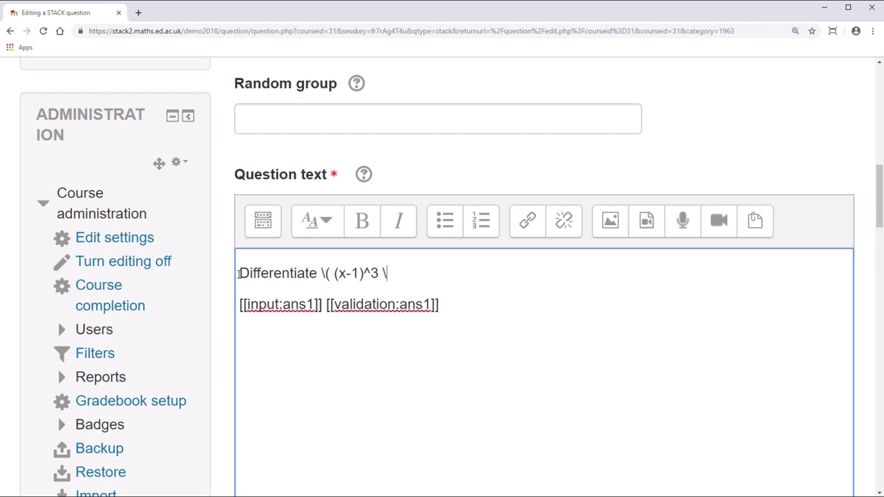
click(220, 283)
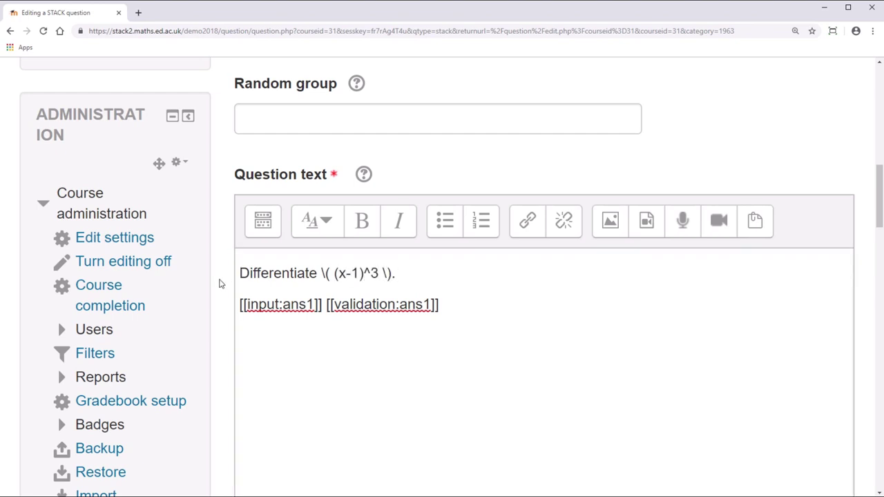
scroll(220, 283, down, 5)
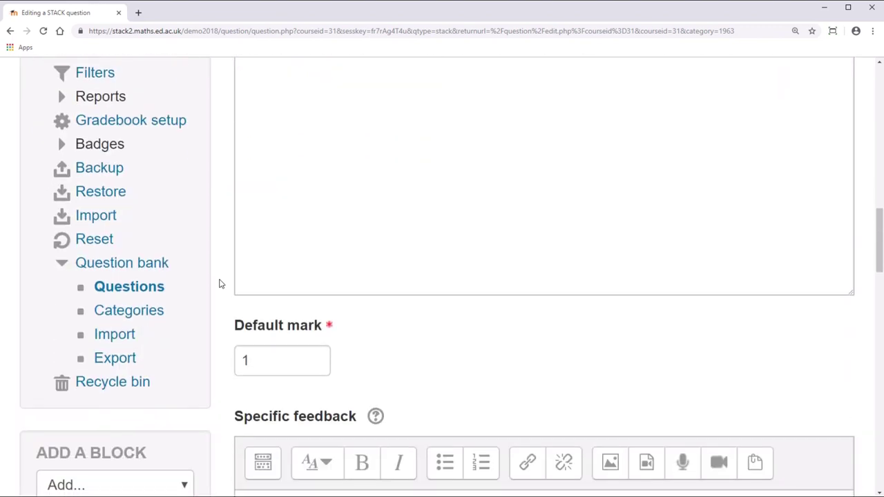
- Expand Input: ans1 and enter 3*(x-1)^2 as its model answer
scroll(220, 283, down, 10)
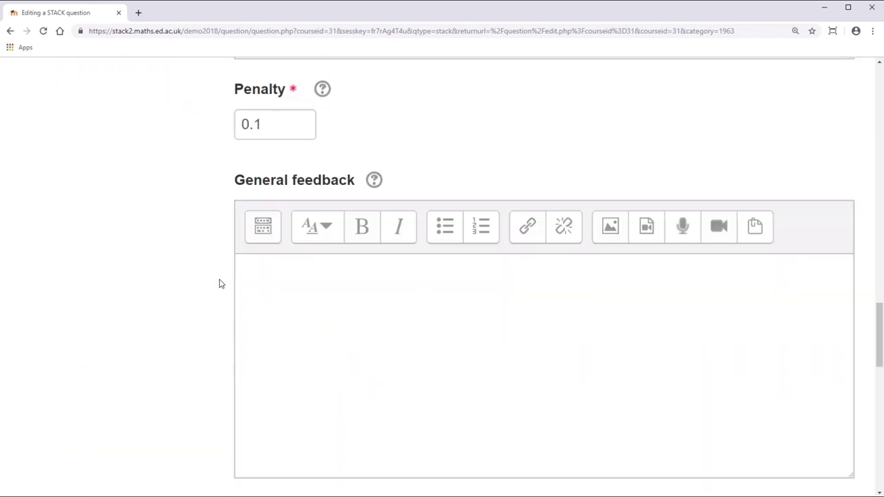
scroll(219, 283, down, 2)
click(252, 302)
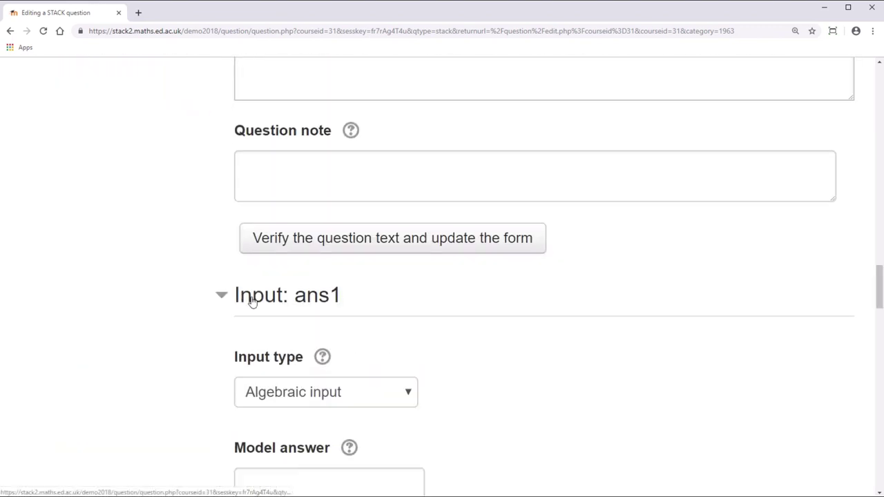
scroll(192, 348, down, 4)
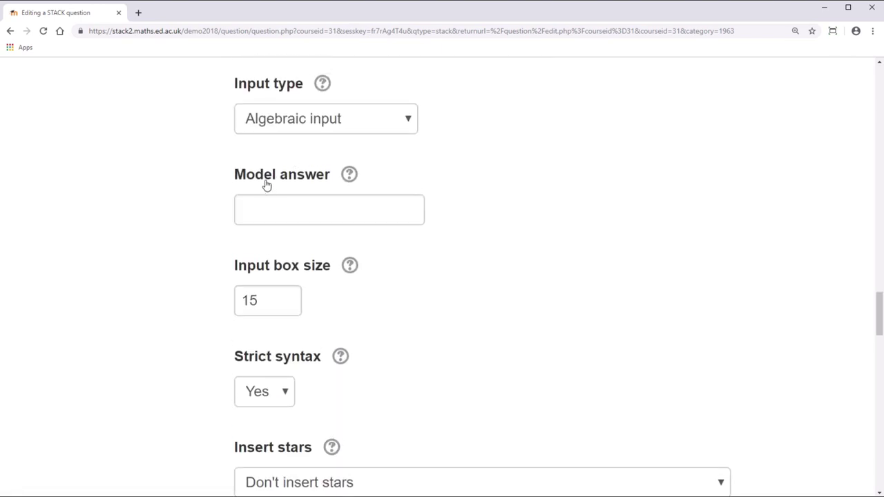
click(261, 208)
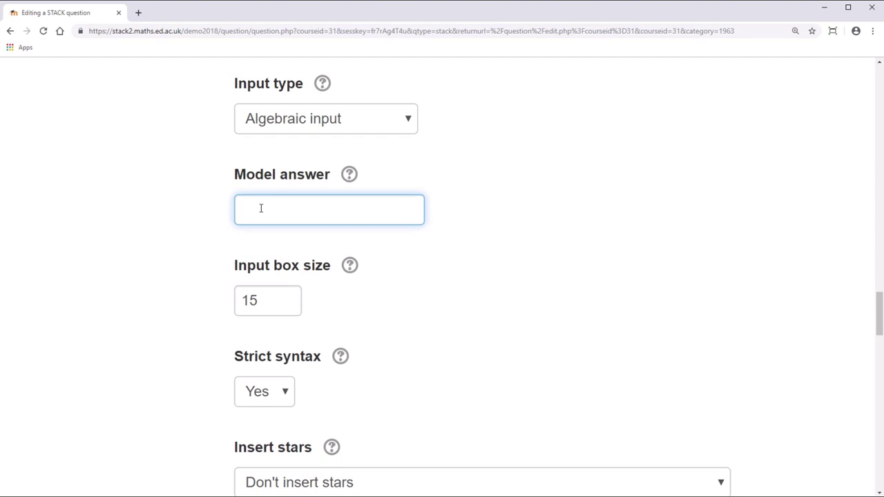
text(3*(x-1)^2)
click(207, 234)
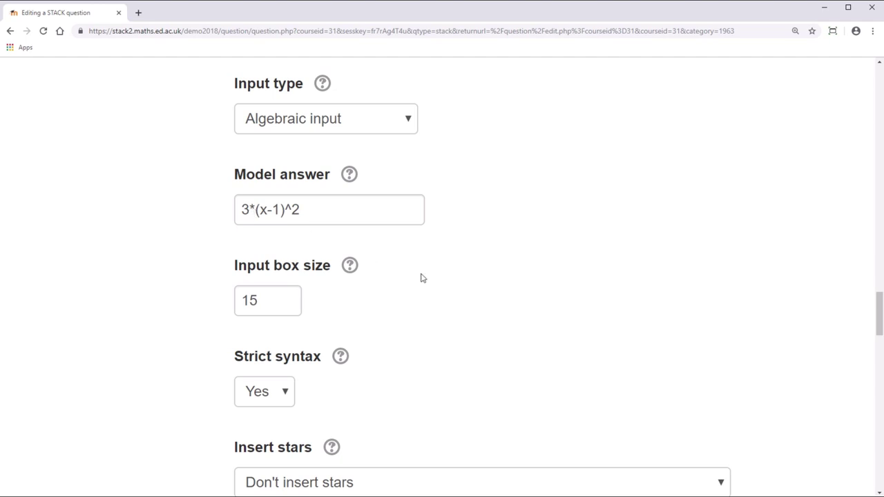
scroll(422, 277, down, 9)
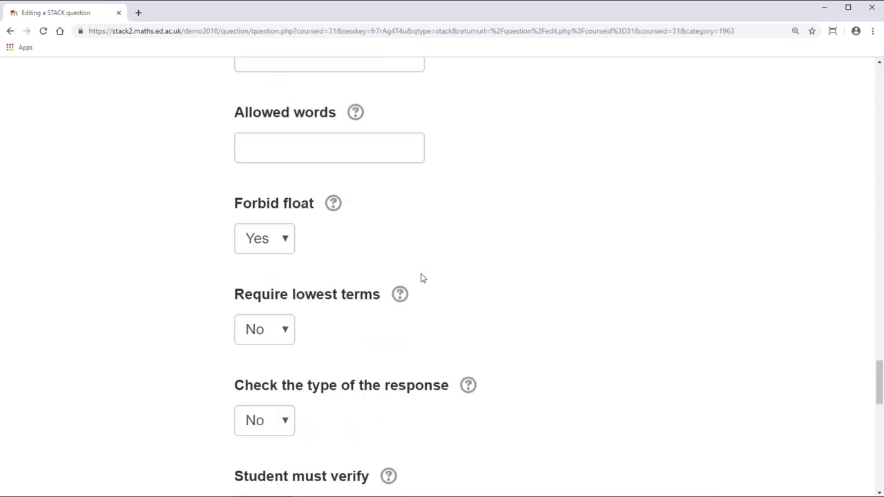
- Expand potential response tree prt1 and scroll down to the Node 1 AlgEquiv test
scroll(422, 278, down, 7)
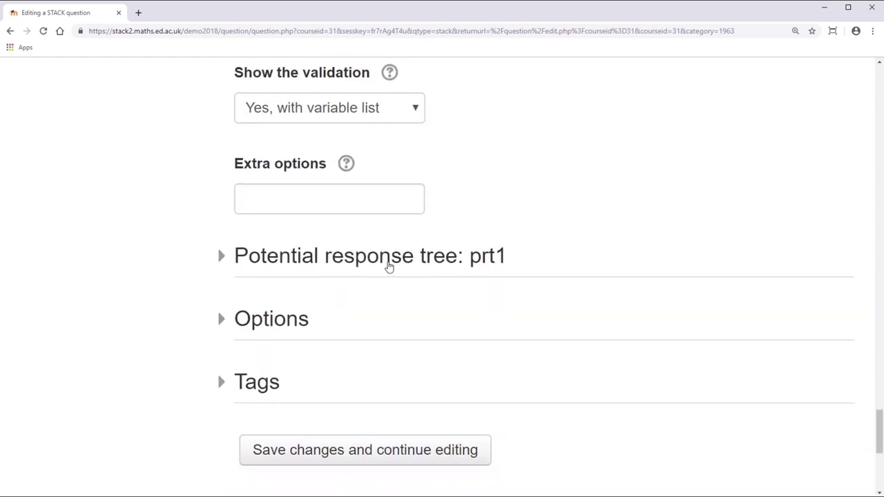
click(389, 265)
scroll(433, 341, down, 1)
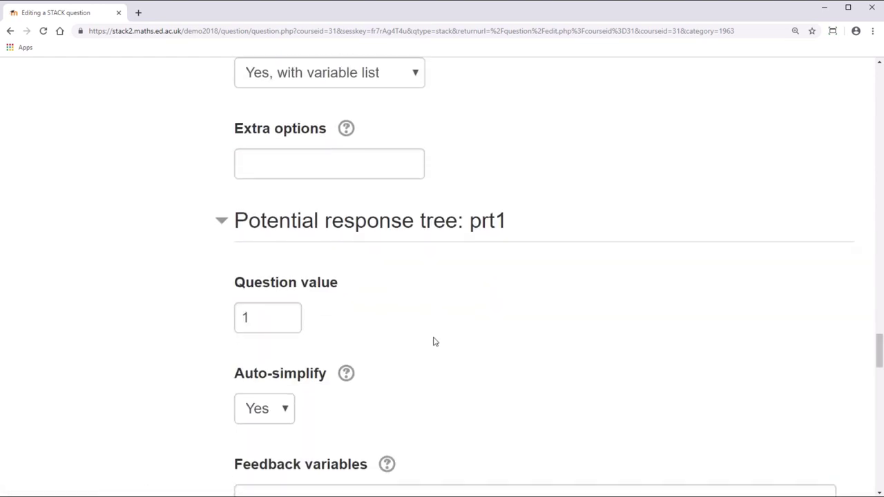
scroll(433, 341, down, 5)
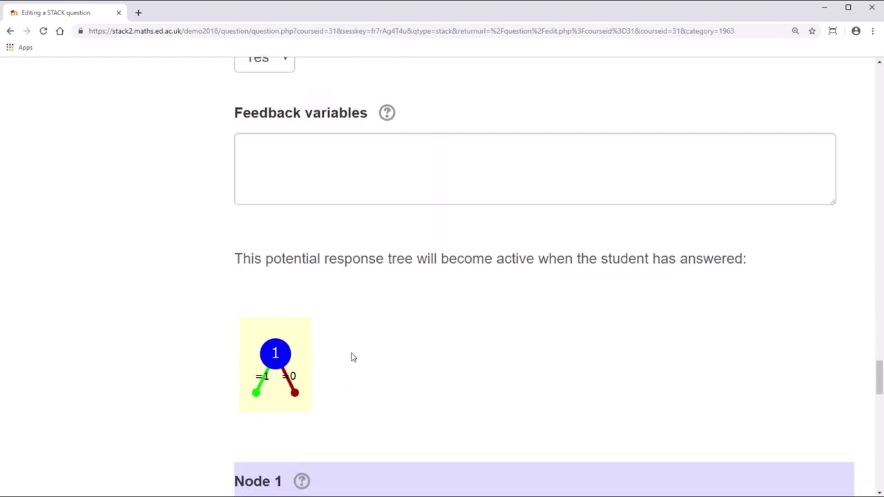
scroll(285, 323, down, 1)
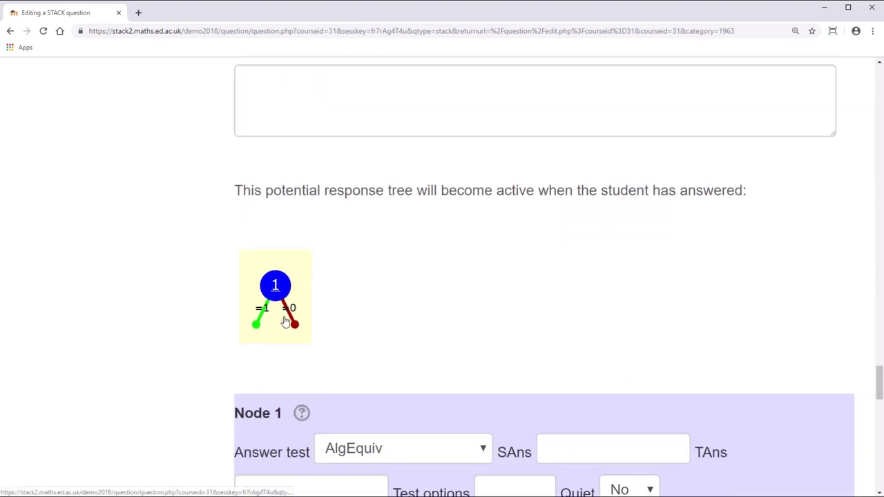
scroll(285, 331, down, 1)
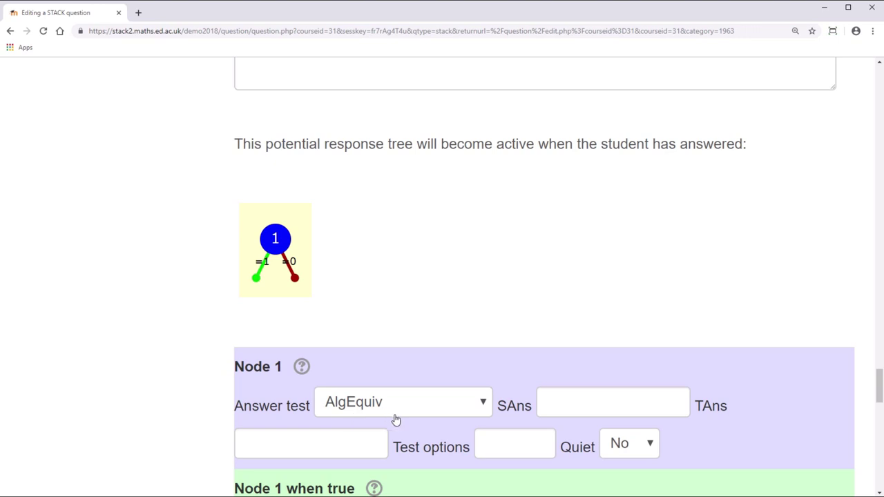
- Set Node 1's SAns to ans1 and its TAns to 3*(x-1)^2
click(554, 406)
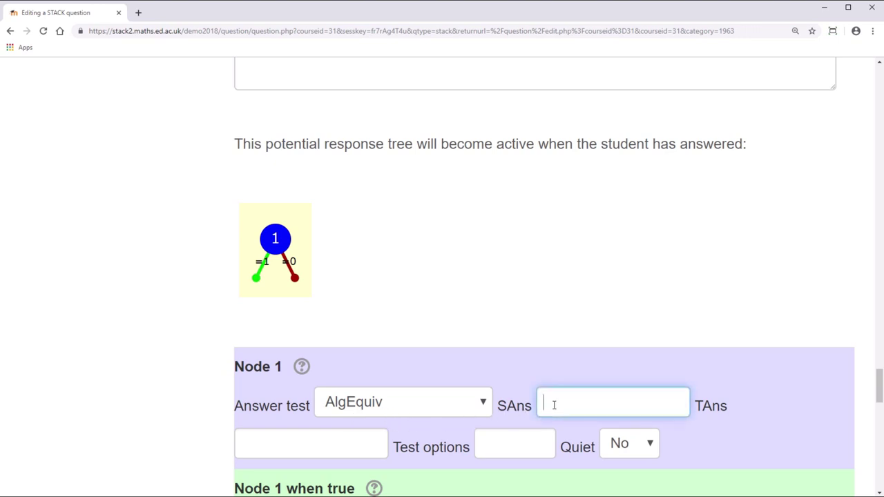
text(ans1)
click(383, 439)
text(3*)
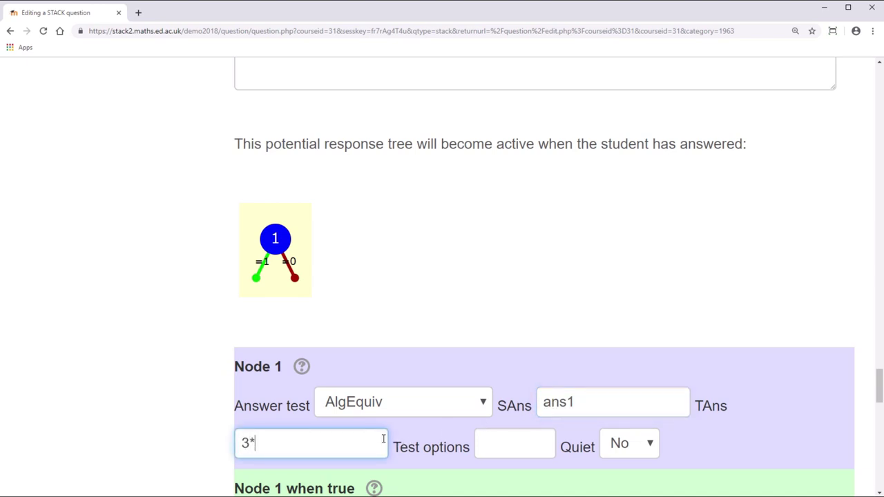
text((x-1)^2)
click(462, 360)
scroll(462, 360, down, 3)
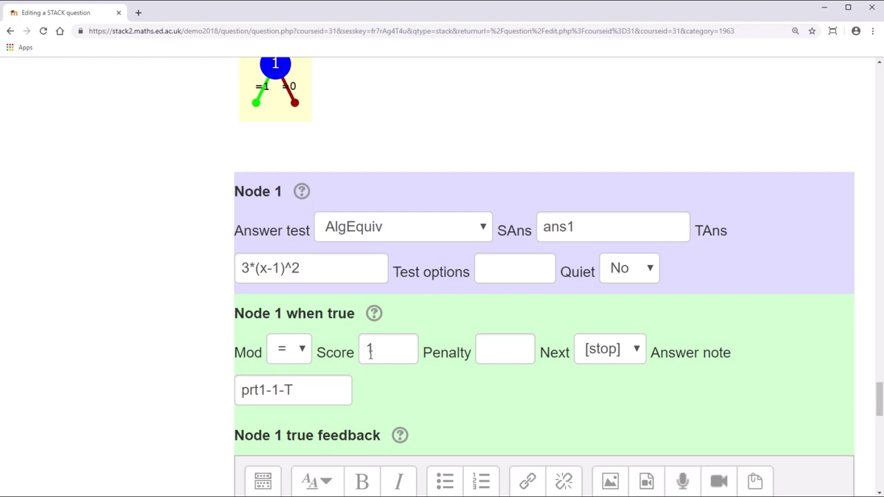
scroll(371, 353, down, 4)
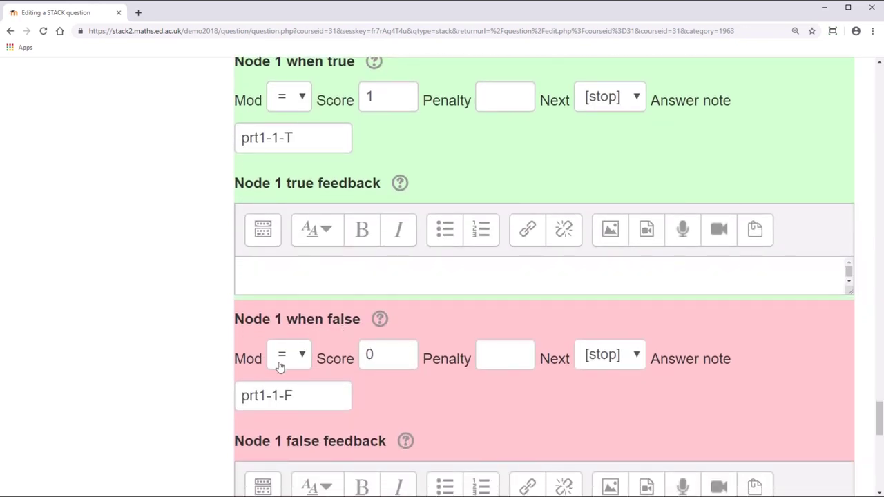
scroll(371, 364, down, 5)
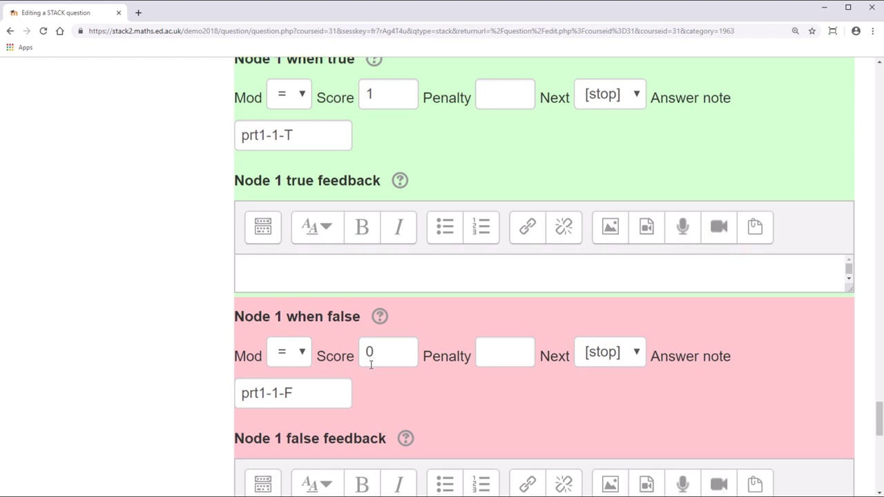
scroll(371, 368, down, 1)
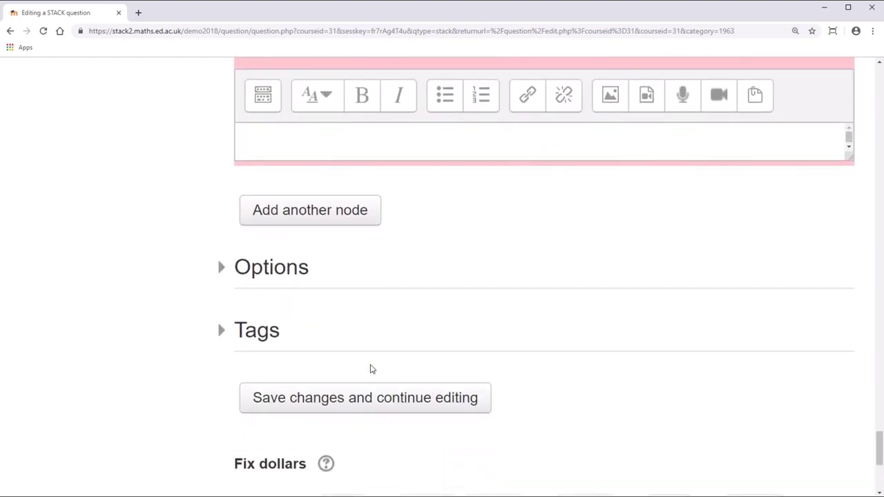
- Save changes while staying in the editor, then launch the preview of 'My First Question'
click(418, 399)
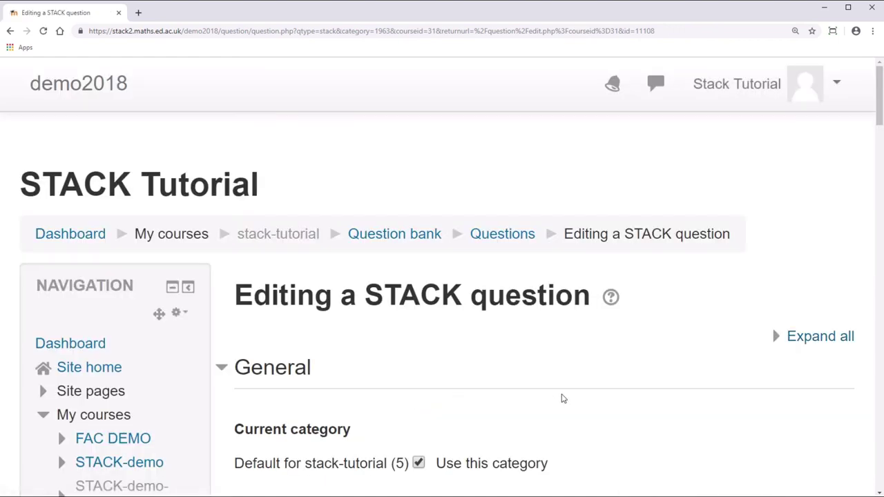
scroll(562, 398, down, 12)
scroll(562, 398, down, 15)
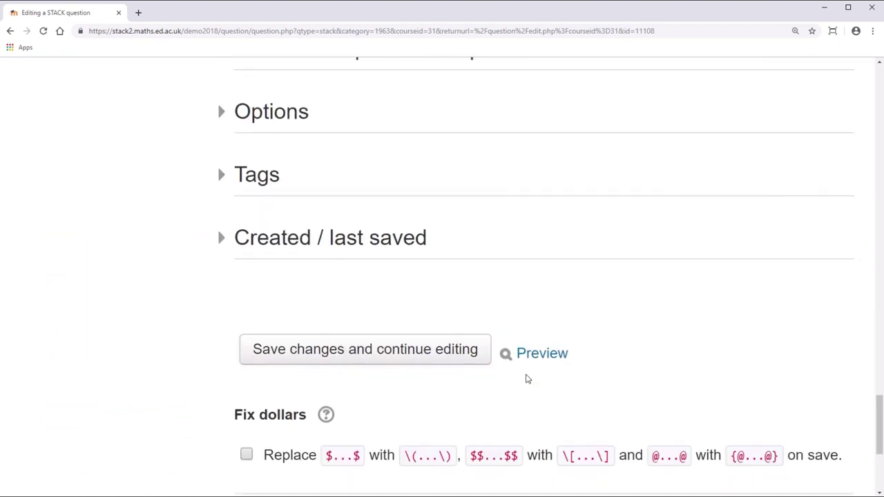
click(540, 358)
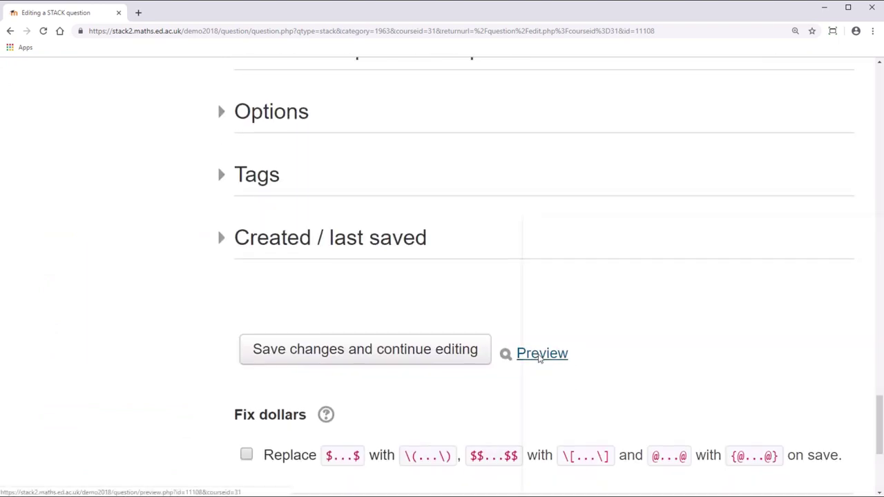
- Centre the preview window and enter 3*(x-1)^2 as the answer so it validates
drag(661, 223, 424, 55)
scroll(481, 247, down, 2)
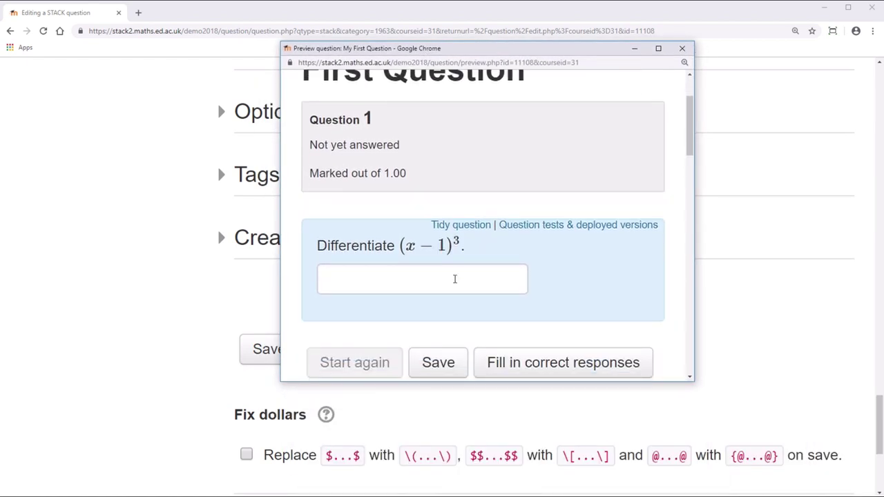
click(453, 278)
text(3*(x-1))
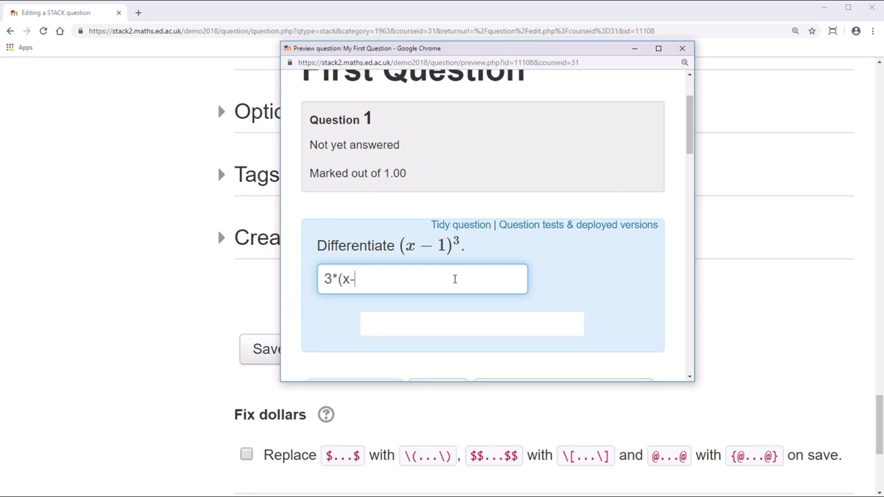
text(2)
click(574, 293)
- Submit the answer for marking, receiving 'Correct answer, well done.' and 1.00 out of 1.00
scroll(574, 292, down, 1)
scroll(574, 292, down, 2)
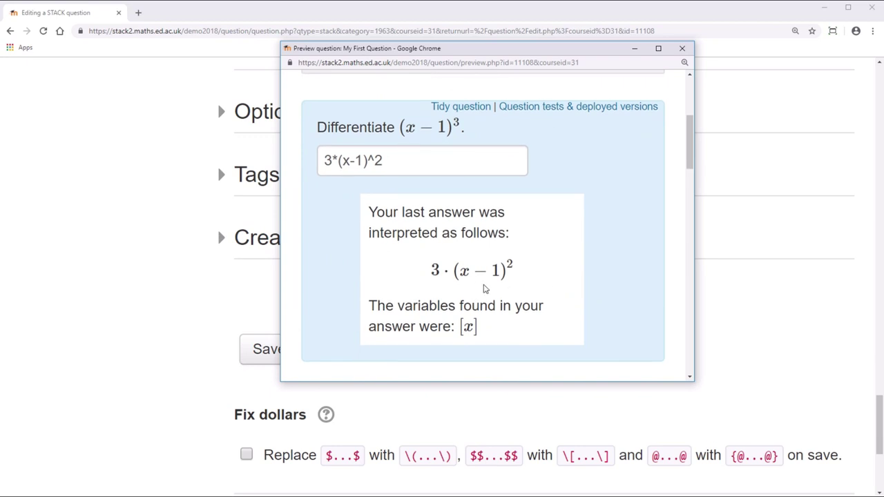
scroll(519, 289, down, 2)
scroll(520, 289, down, 2)
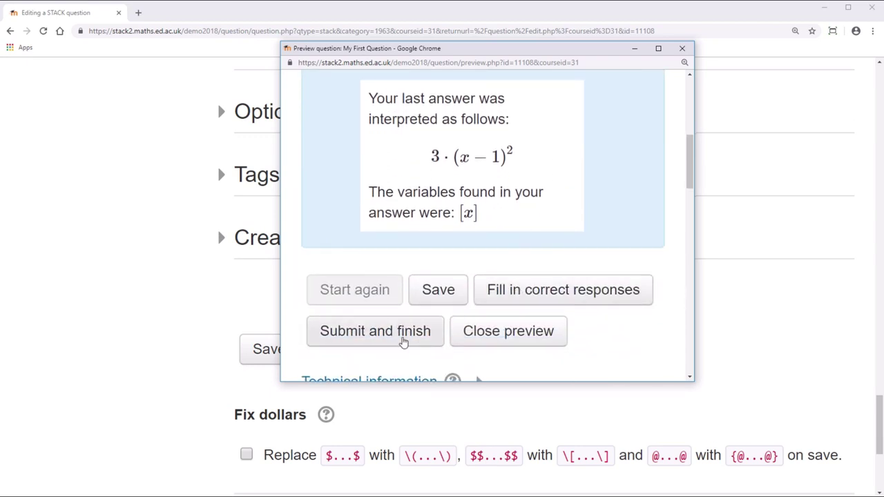
click(377, 331)
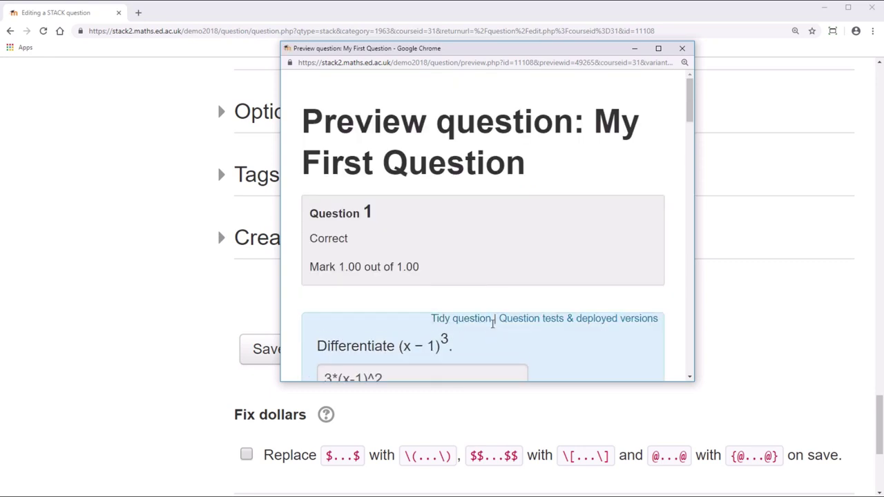
scroll(492, 324, down, 3)
scroll(492, 324, down, 3)
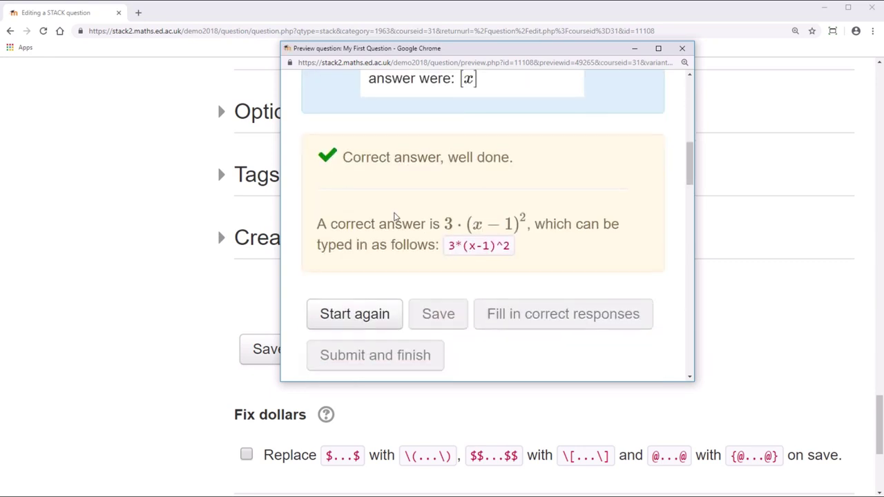